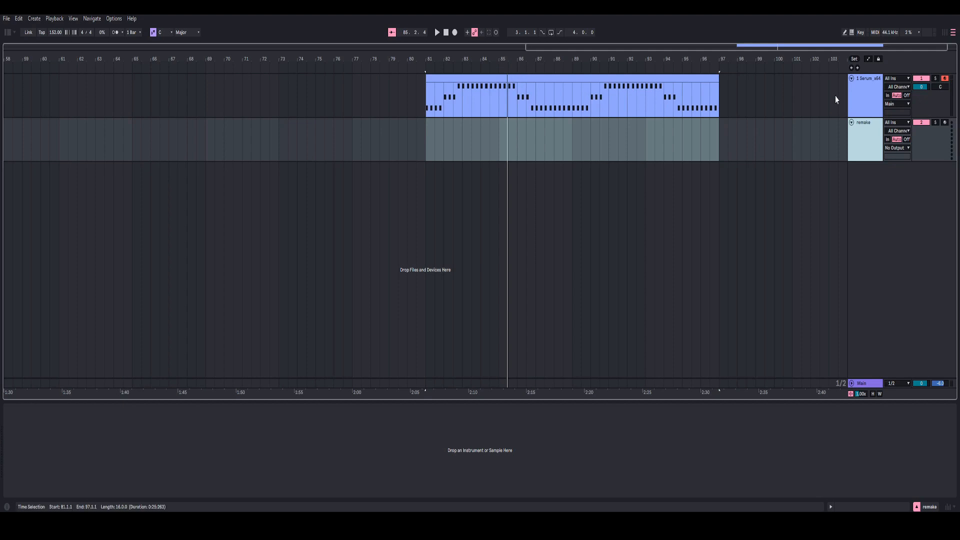
Step: Select the original bass track and close its Serum window
left_click(861, 97)
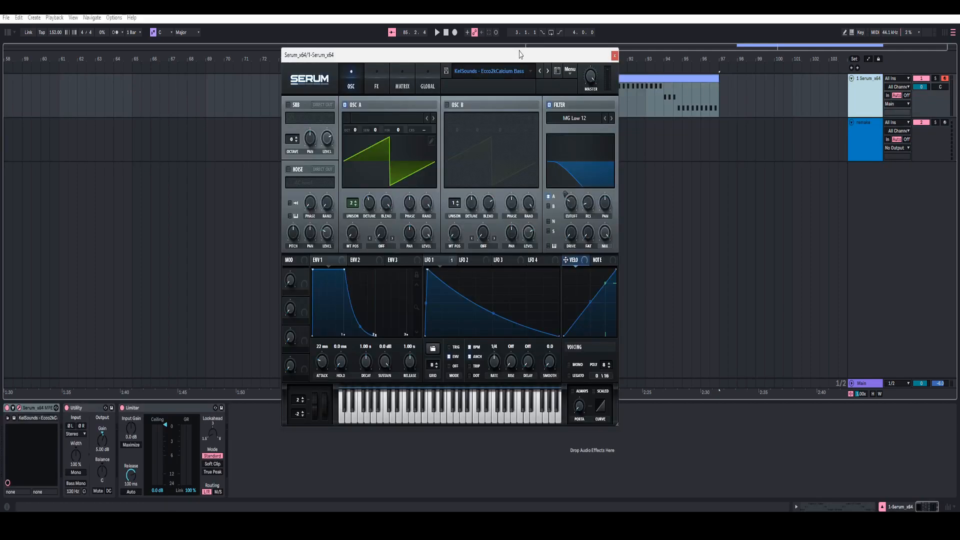
left_click_drag(522, 54, 565, 48)
key("ctrl+alt+p")
left_click(572, 79)
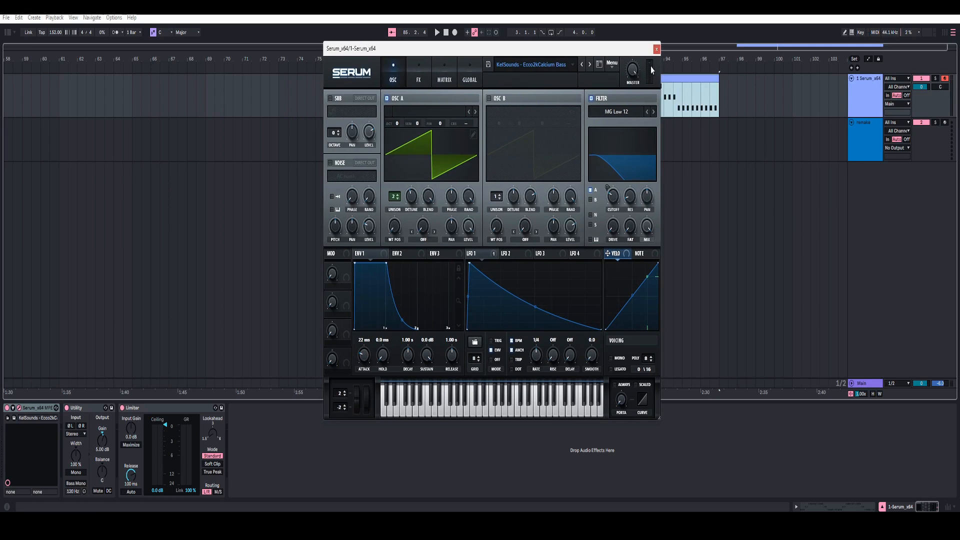
left_click(657, 49)
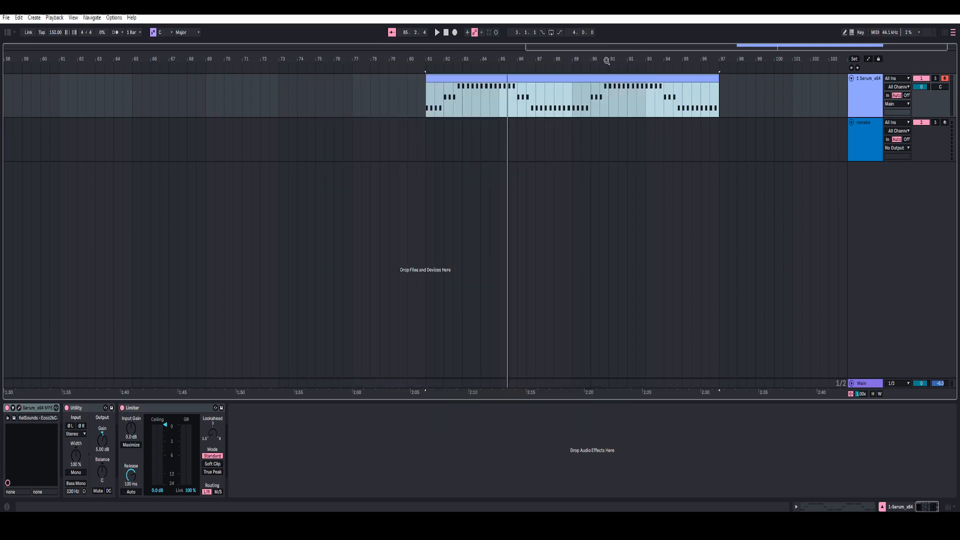
Step: Play the original bass clip from bar 81 to hear its opening phrase, and stop playback
left_click(572, 89)
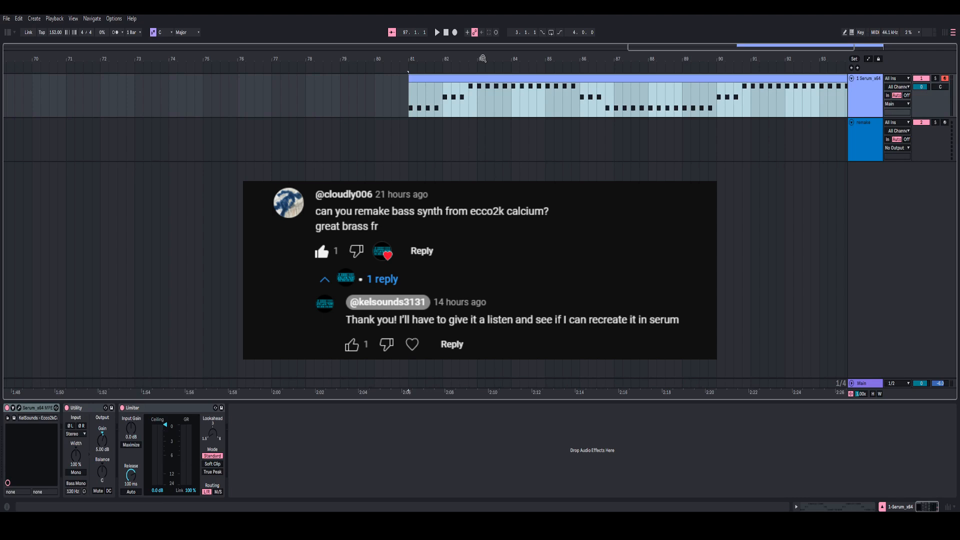
left_click_drag(483, 58, 397, 62)
left_click(412, 79)
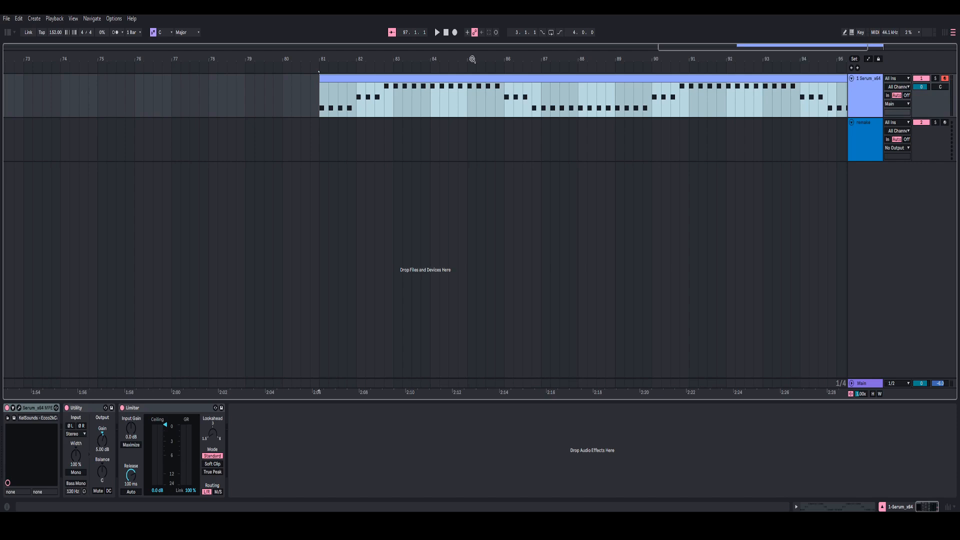
left_click_drag(473, 59, 367, 57)
key("space")
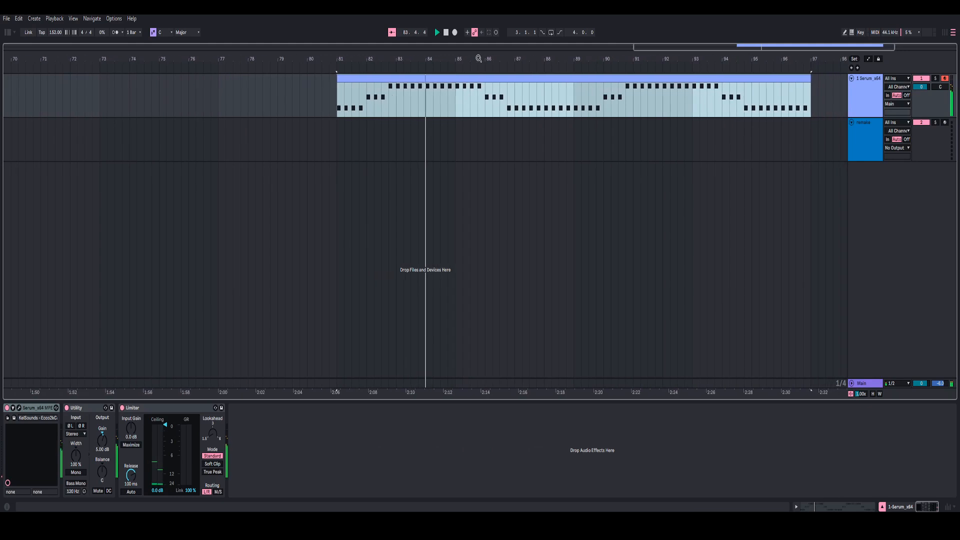
key("space")
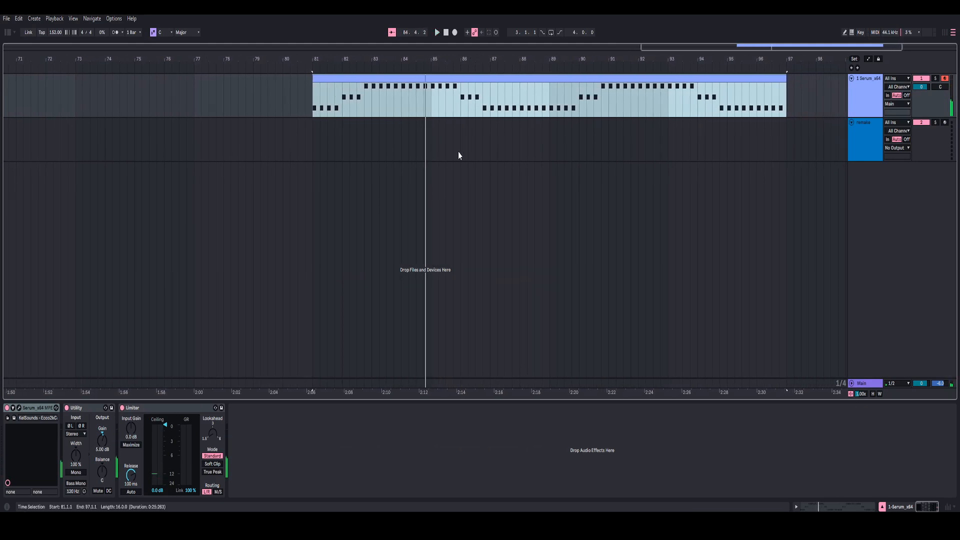
Step: Open the original bass clip's MIDI notes and play them from bar 81 to review the A#0, C1 and D1 pattern
left_click(836, 507)
left_click_drag(139, 371, 155, 370)
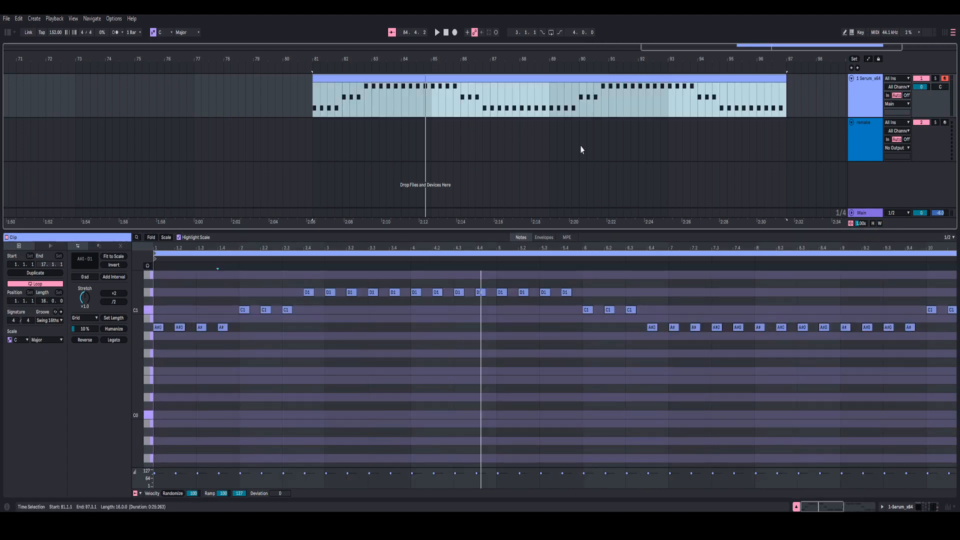
left_click(857, 111)
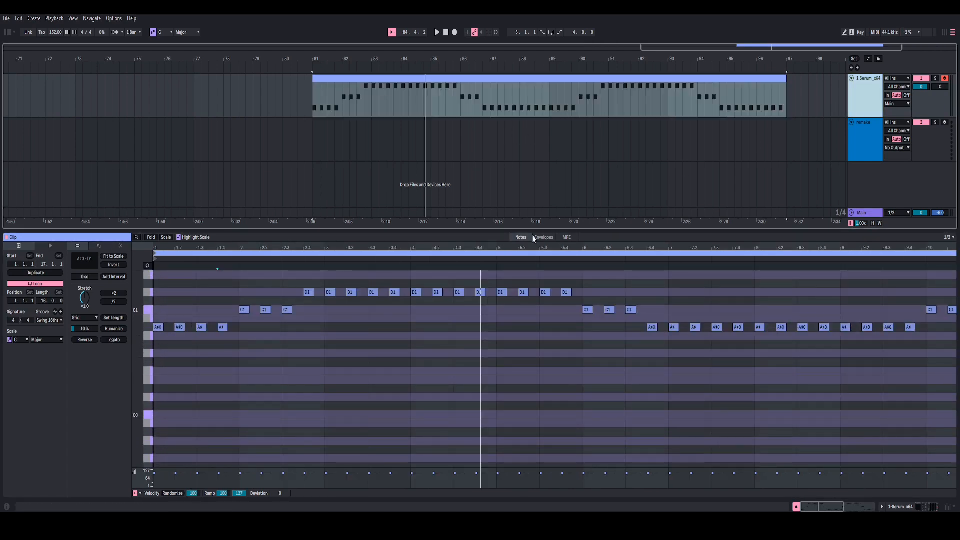
left_click(418, 88)
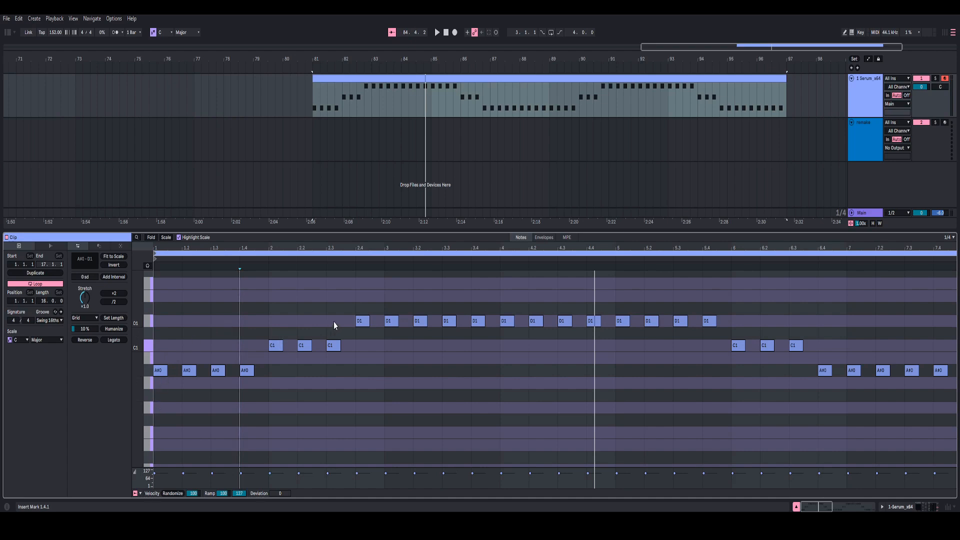
left_click(344, 80)
left_click(344, 80)
key("space")
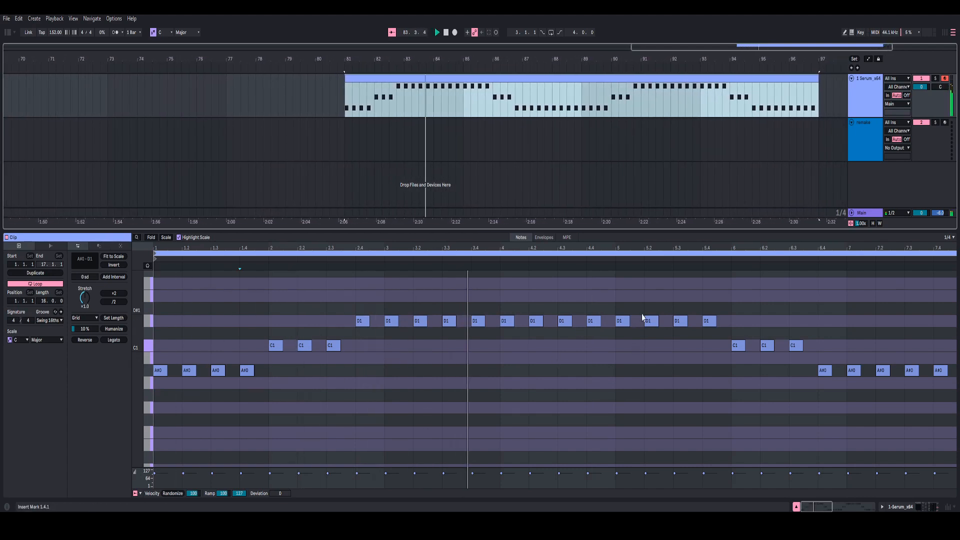
left_click_drag(658, 248, 496, 254)
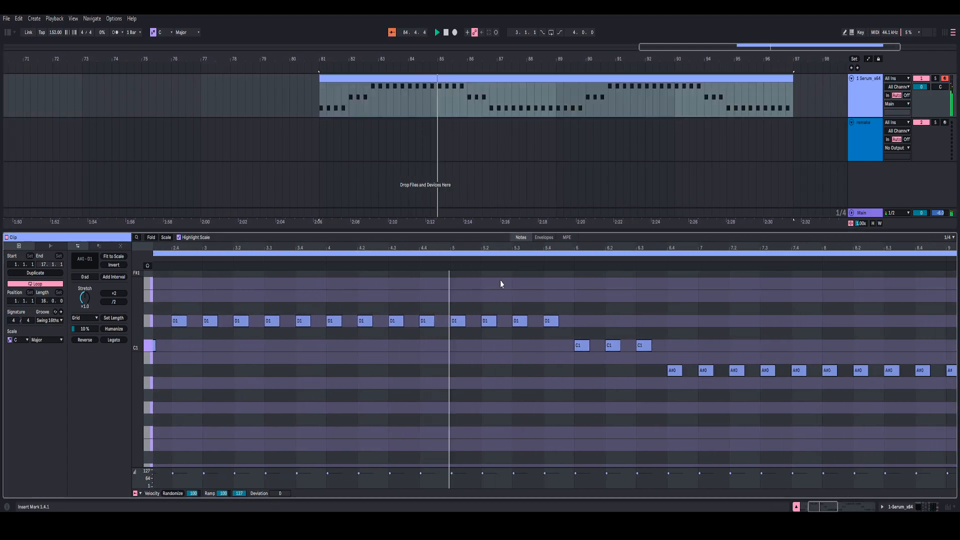
key("space")
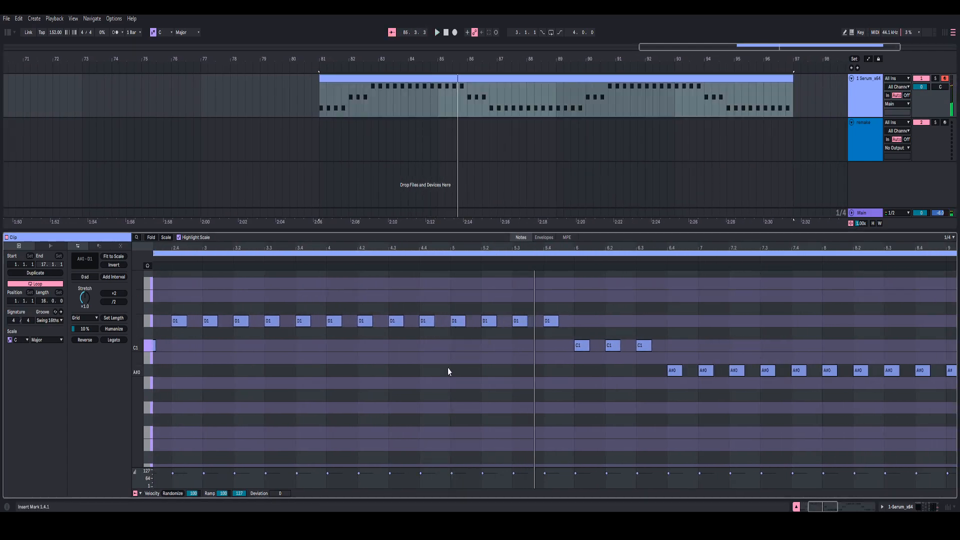
Step: Examine the clip's first four bars and play the continuing phrase from bar 85, including its lower A#0 notes
left_click(457, 321)
key("space")
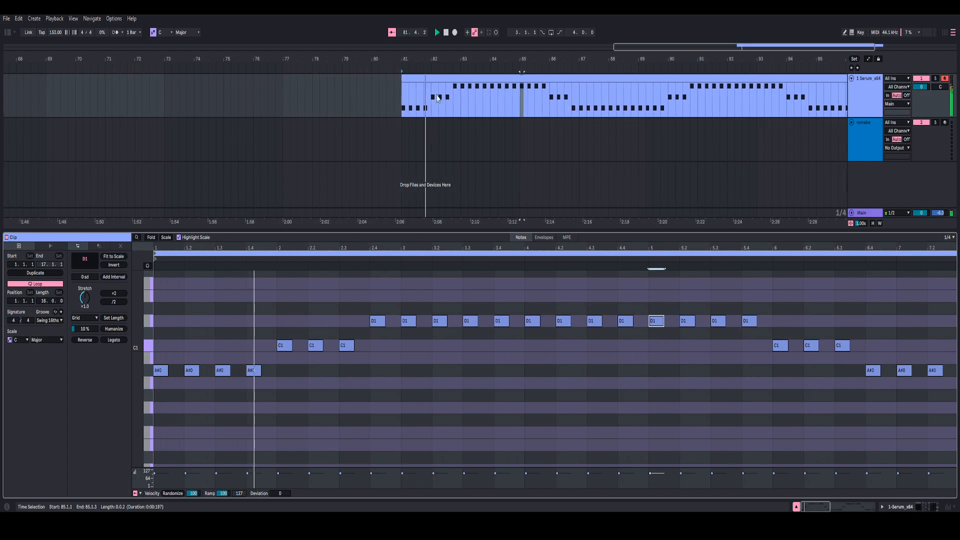
key("space")
left_click_drag(388, 96, 504, 95)
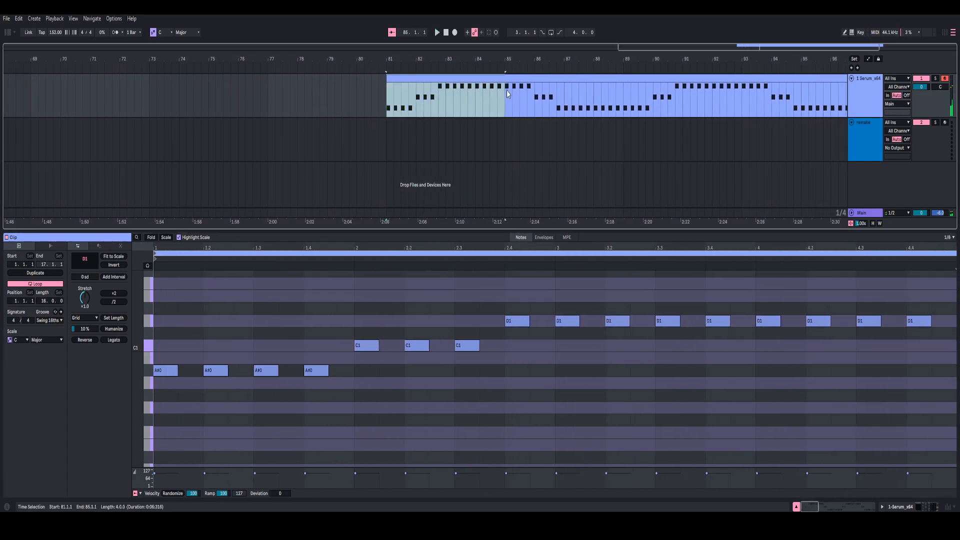
left_click(505, 95)
key("space")
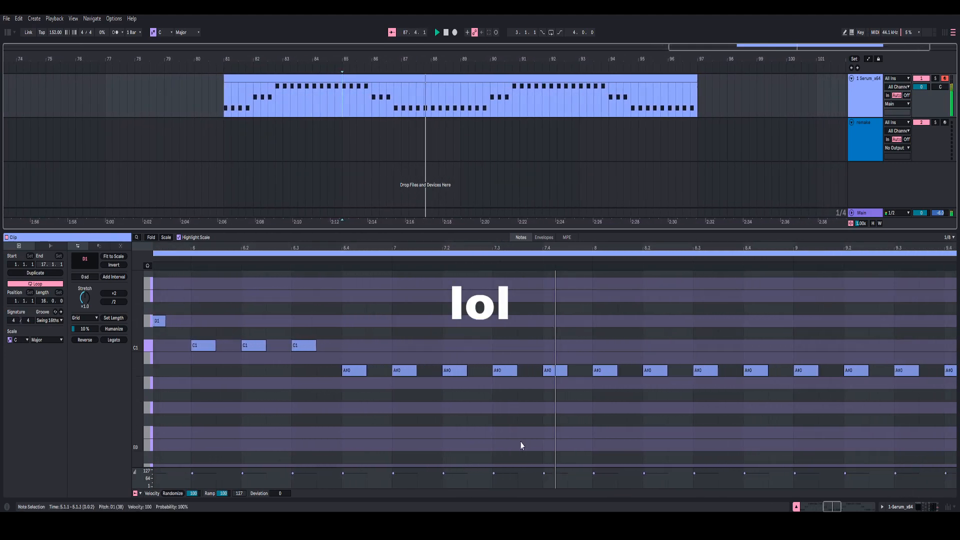
key("space")
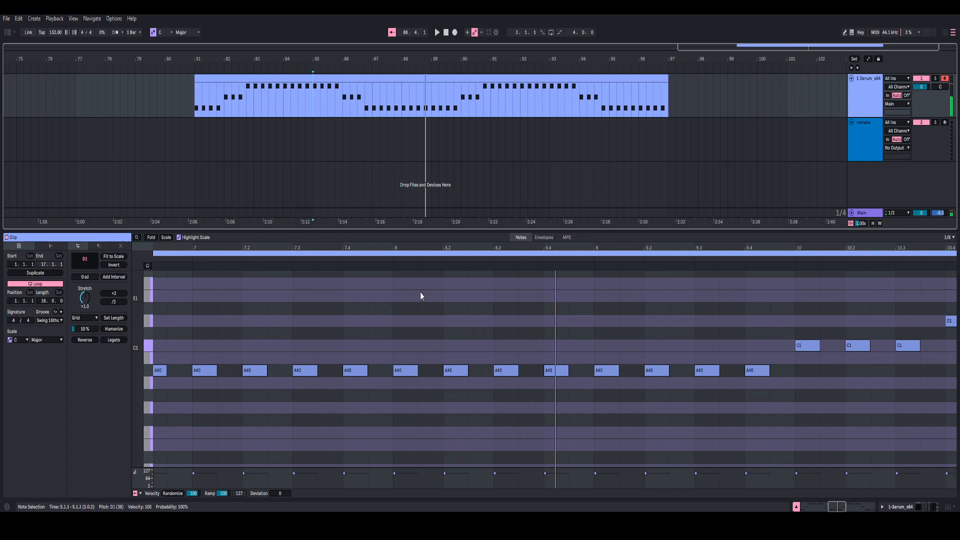
Step: Examine how the note pattern repeats in the second half of the clip, from bar 89
left_click(442, 114)
left_click_drag(511, 248, 594, 200)
left_click(326, 320)
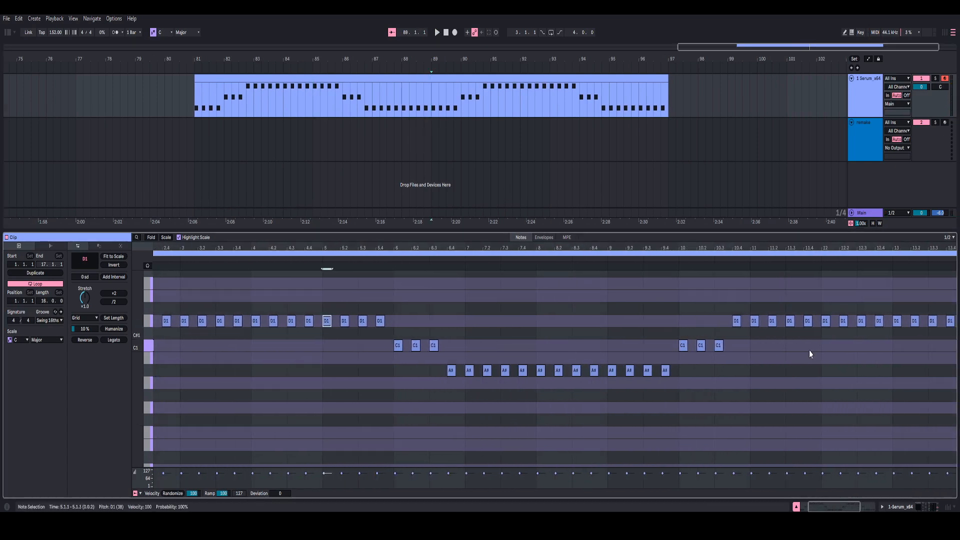
Step: Place a copy of the whole 16-bar bass clip on the remake track, starting at bar 113
double_click(463, 78)
left_click_drag(461, 54, 475, 75)
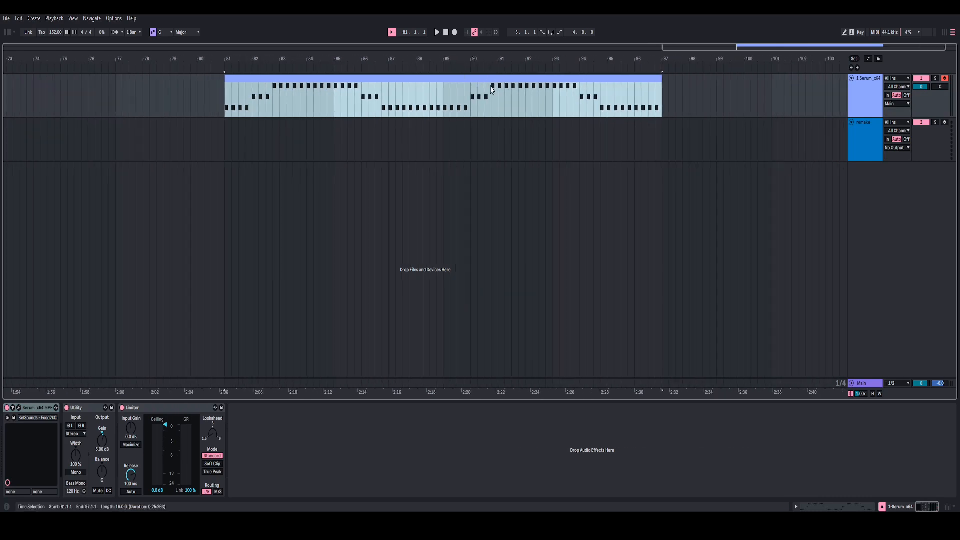
left_click_drag(488, 59, 527, 58)
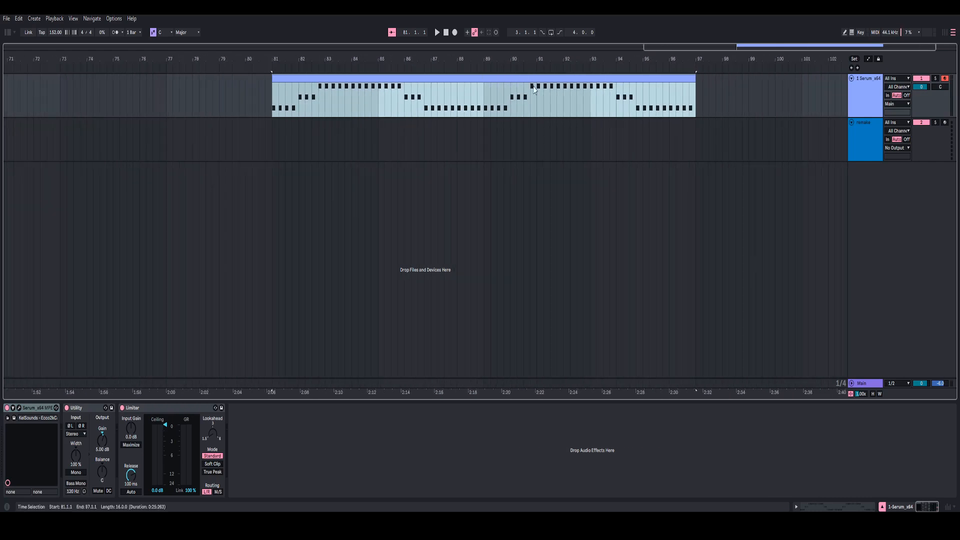
mouse_move(400, 60)
left_mouse_down()
mouse_move(397, 68)
mouse_move(394, 59)
left_mouse_up()
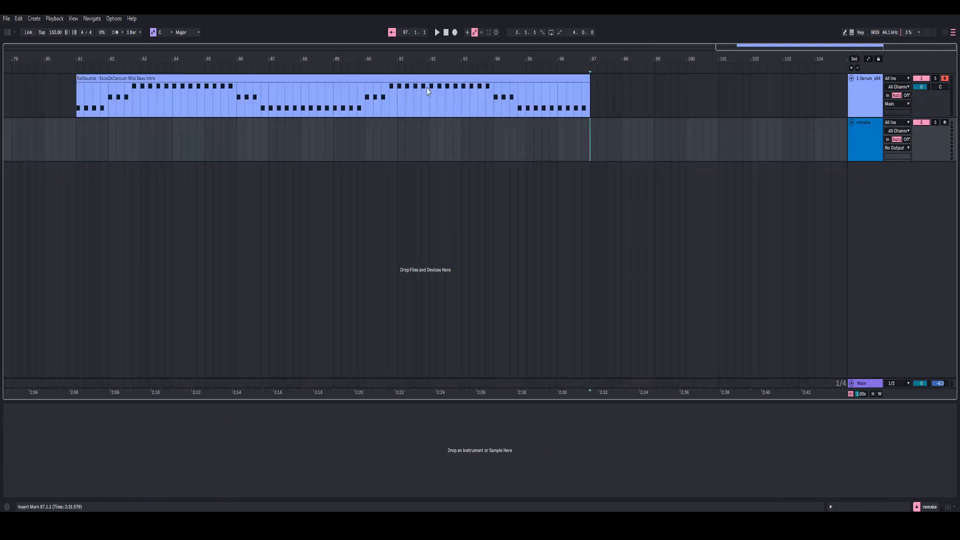
left_click(427, 88)
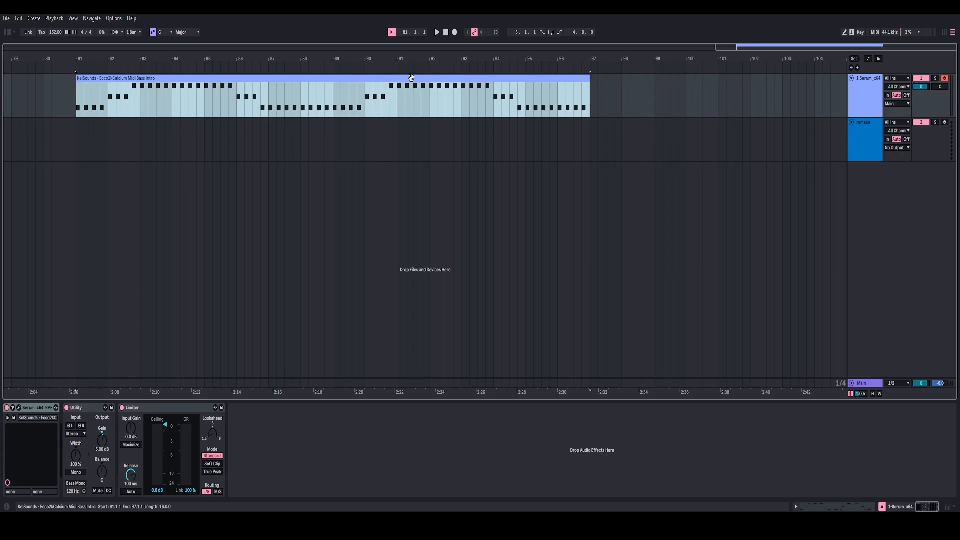
key("ctrl+d")
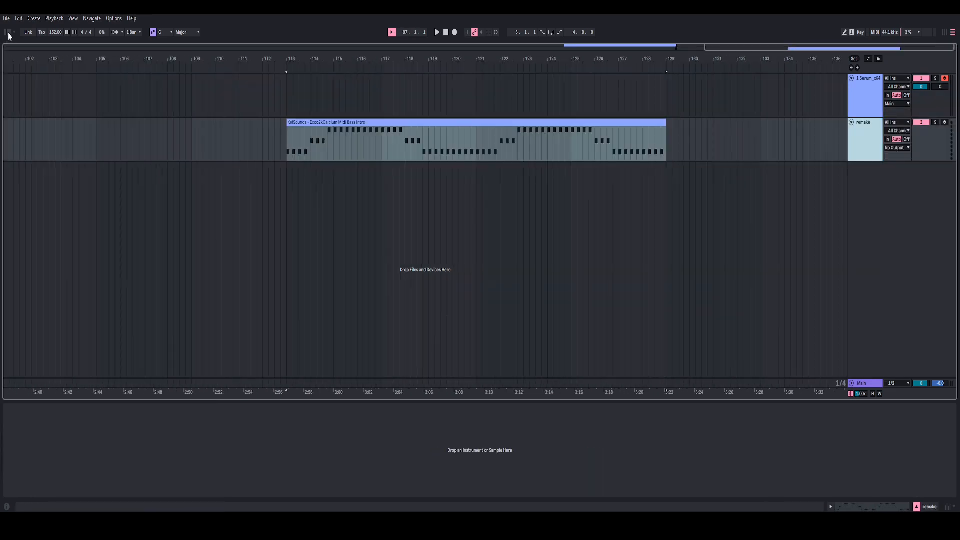
Step: Load a new Serum_x64 instrument from the Synths collection onto the remake track
left_click(8, 33)
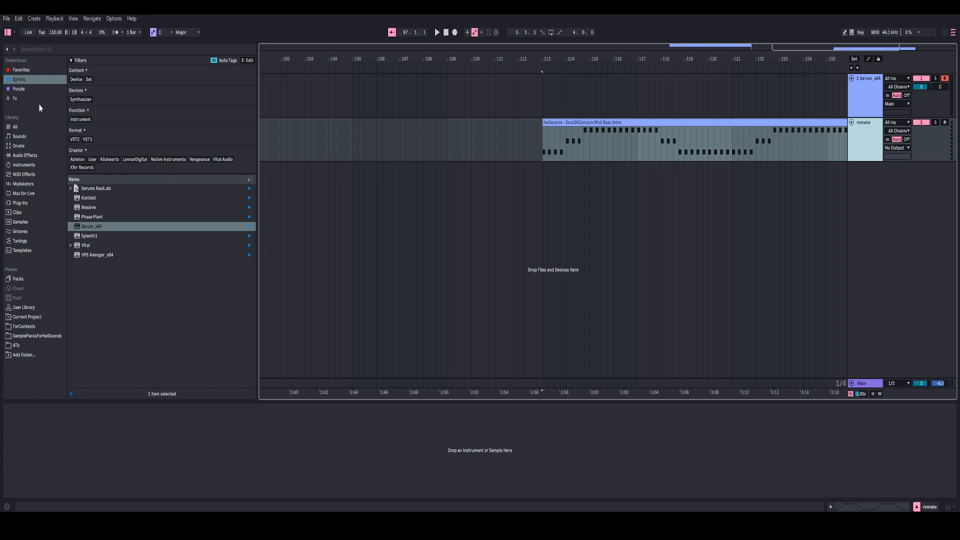
left_click_drag(91, 229, 527, 147)
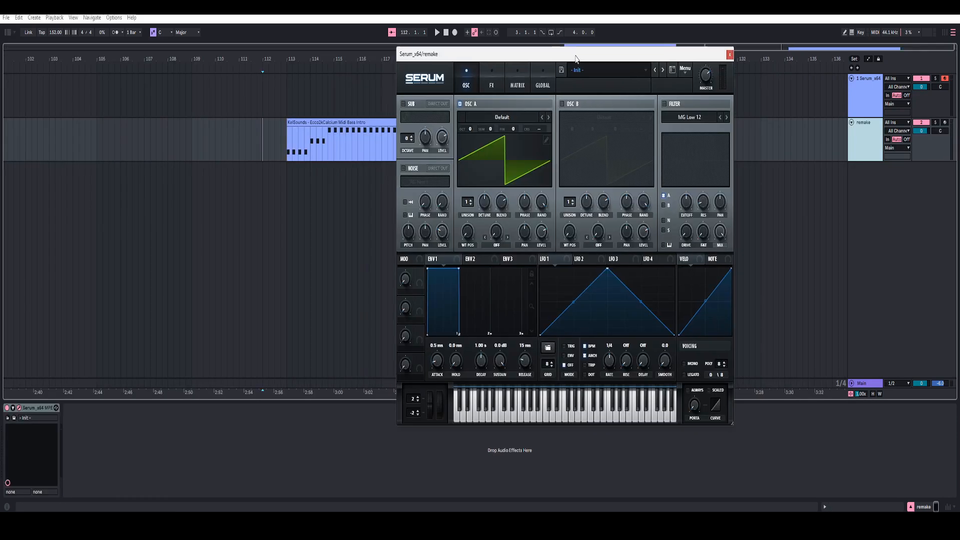
Step: Set oscillator A to 2 unison voices and adjust its detune amount
left_click(472, 199)
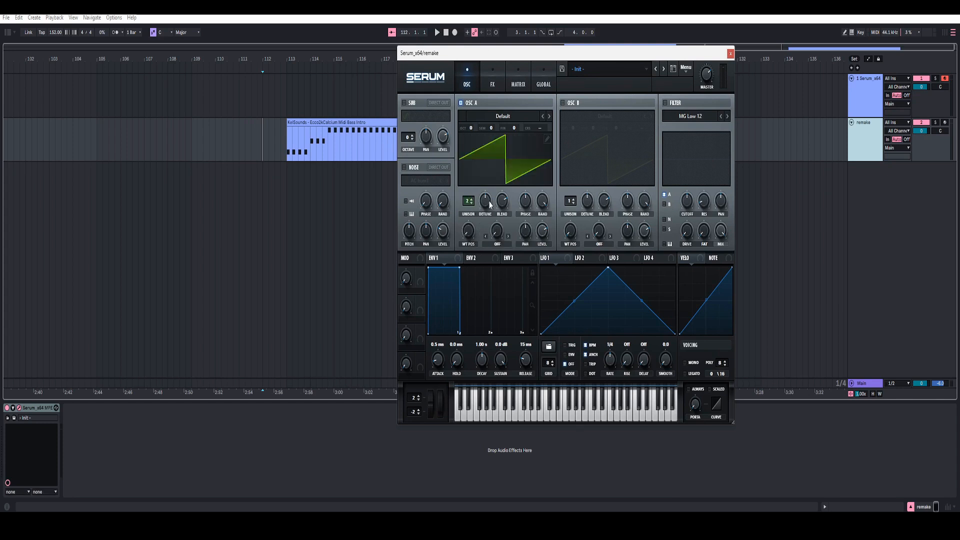
left_click_drag(484, 207, 486, 203)
key("BackSpace")
key("Return")
Step: Set envelope 1's attack to 22 ms and its release to 1.00 s
double_click(436, 360)
type("22")
key("Return")
left_click_drag(524, 366, 532, 342)
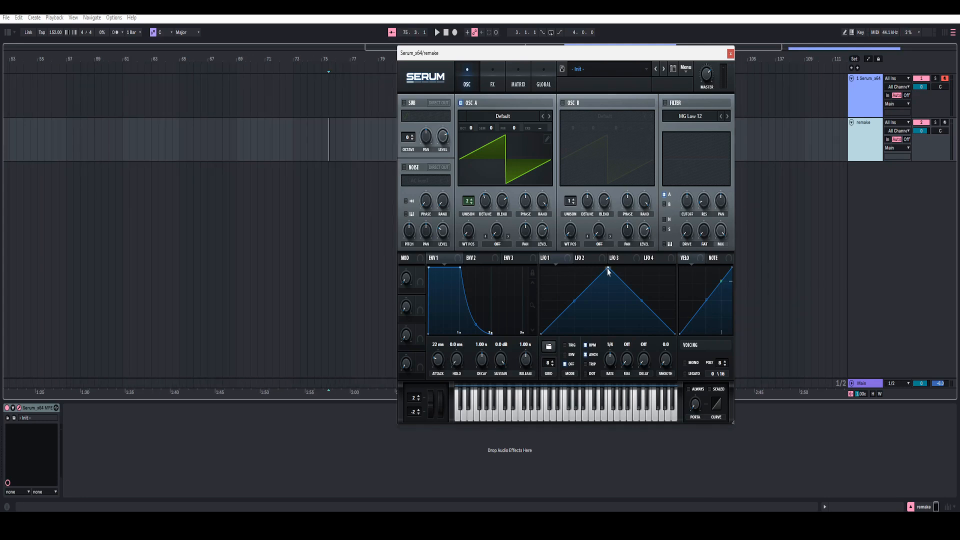
Step: Shape LFO 1 as an immediate peak with a downward-curved decay, and set it to envelope mode
left_click_drag(608, 268, 543, 254)
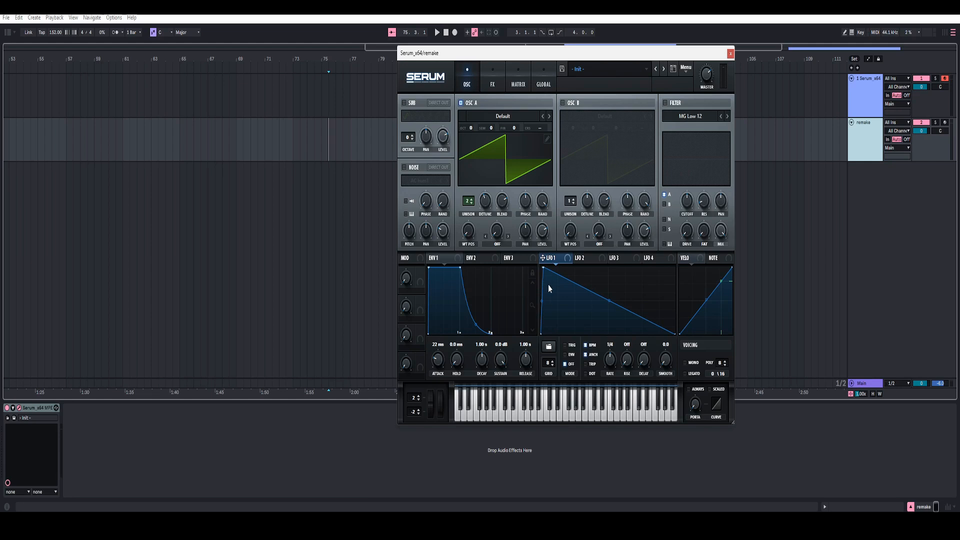
left_click_drag(611, 304, 610, 304)
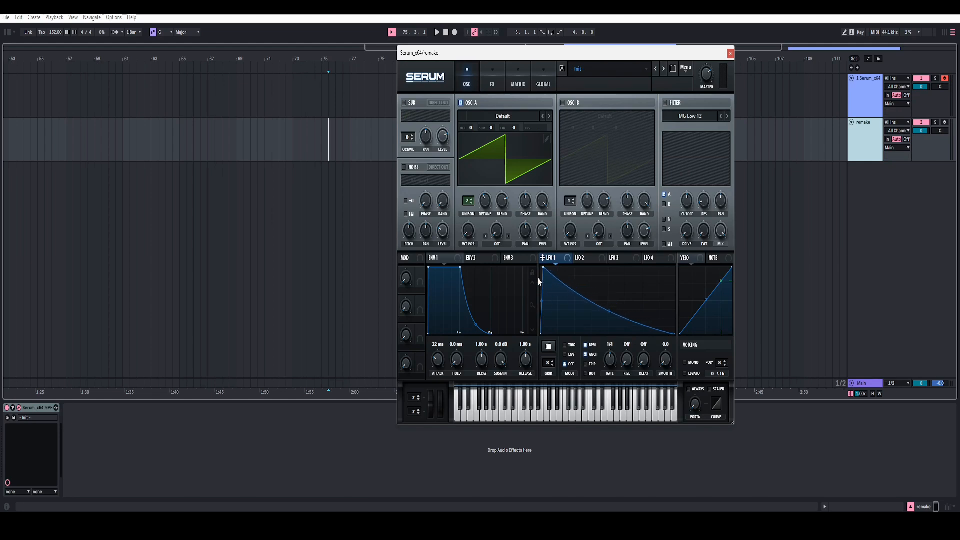
mouse_move(567, 358)
Step: Turn on the MG Low 12 filter and set its cutoff to 70
left_click(665, 102)
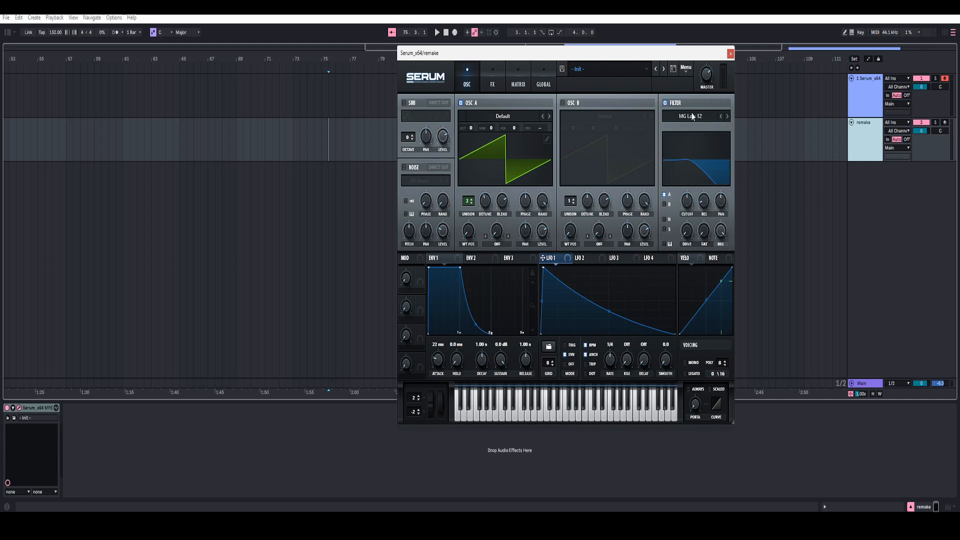
double_click(688, 202)
type("70")
key("Return")
Step: Assign LFO 1 to the filter cutoff and audition the remake clip from bar 113
left_click_drag(554, 261, 679, 217)
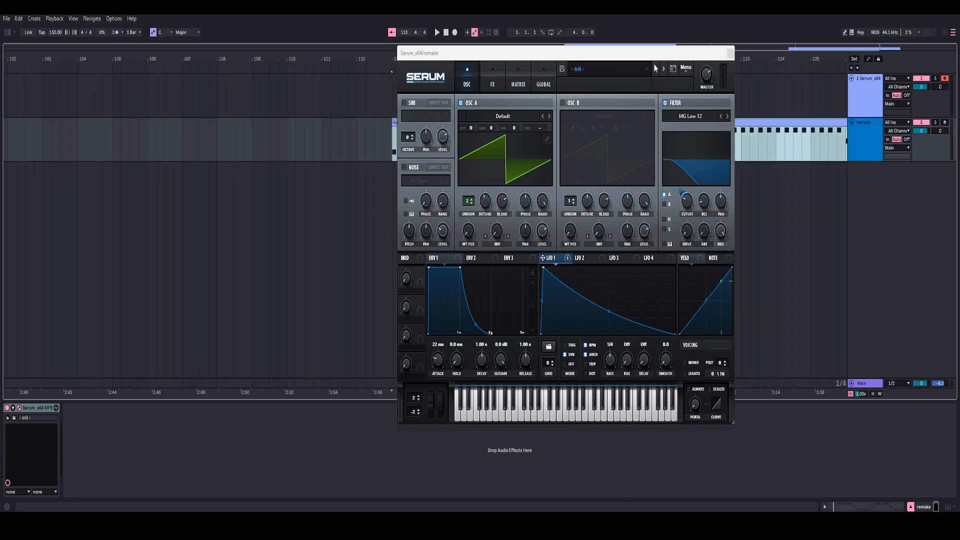
key("space")
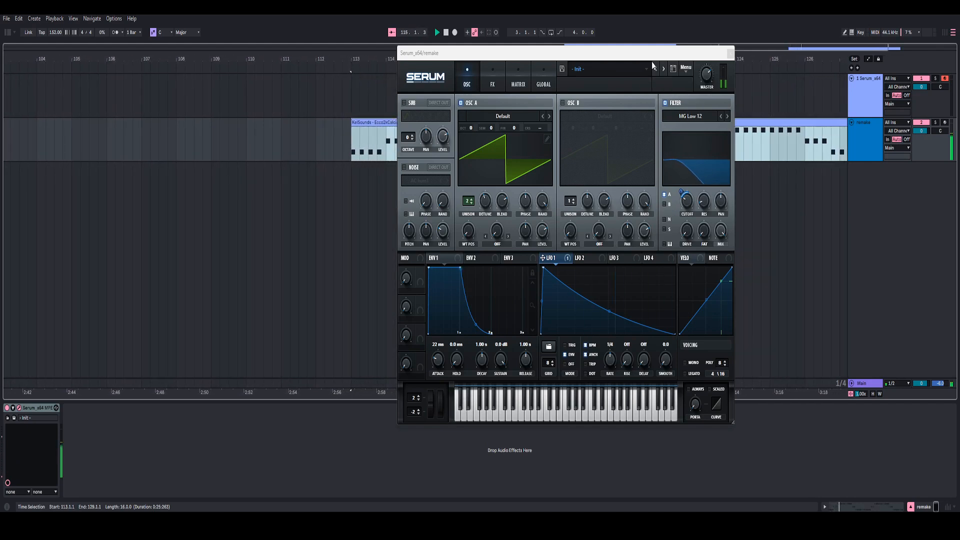
key("space")
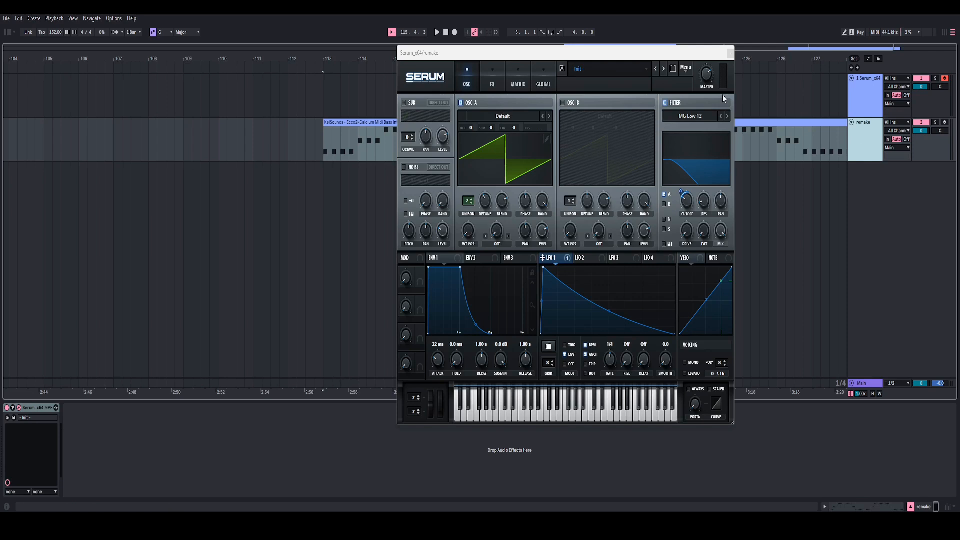
Step: Turn on the EQ effect as first in the chain, switch its low band to low cut, and set that band's frequency to 175 Hz
left_click(493, 79)
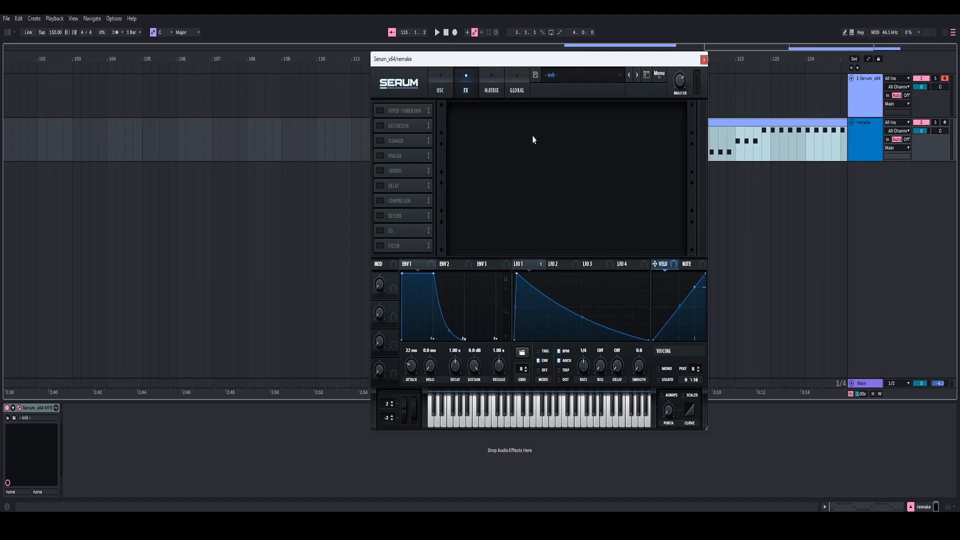
left_click_drag(378, 233, 403, 129)
left_click(381, 111)
left_click(544, 131)
double_click(489, 116)
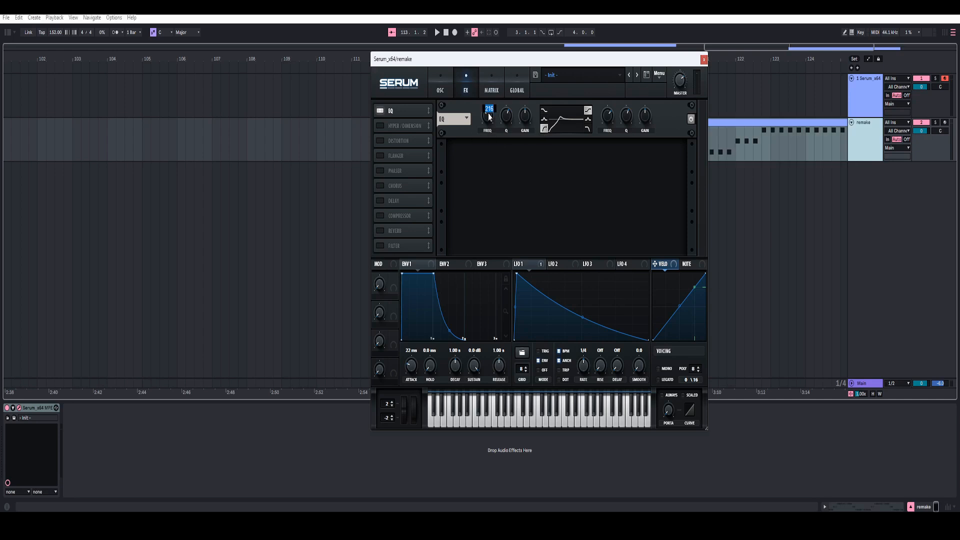
type("175")
key("Return")
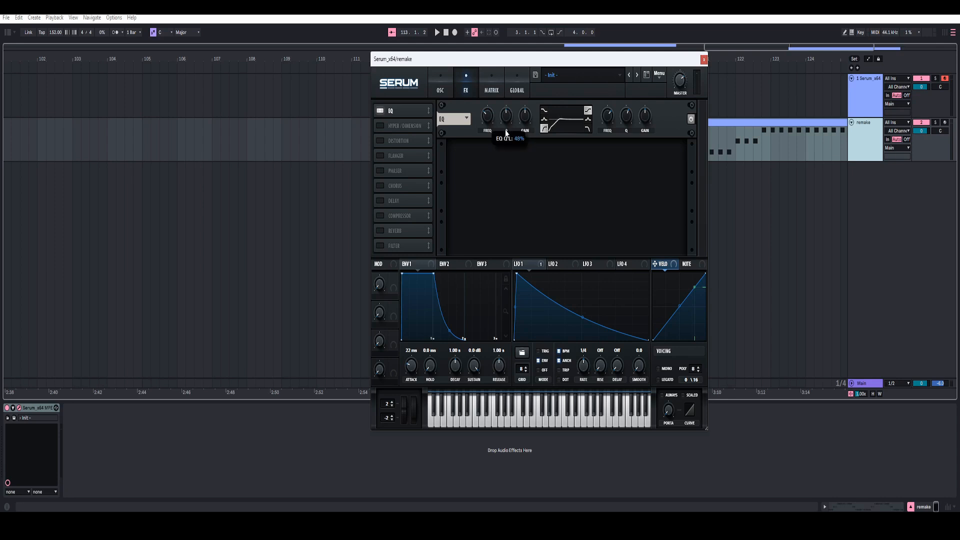
Step: Switch the EQ's high band to the peak shape and set its frequency to 500 Hz
left_click(588, 120)
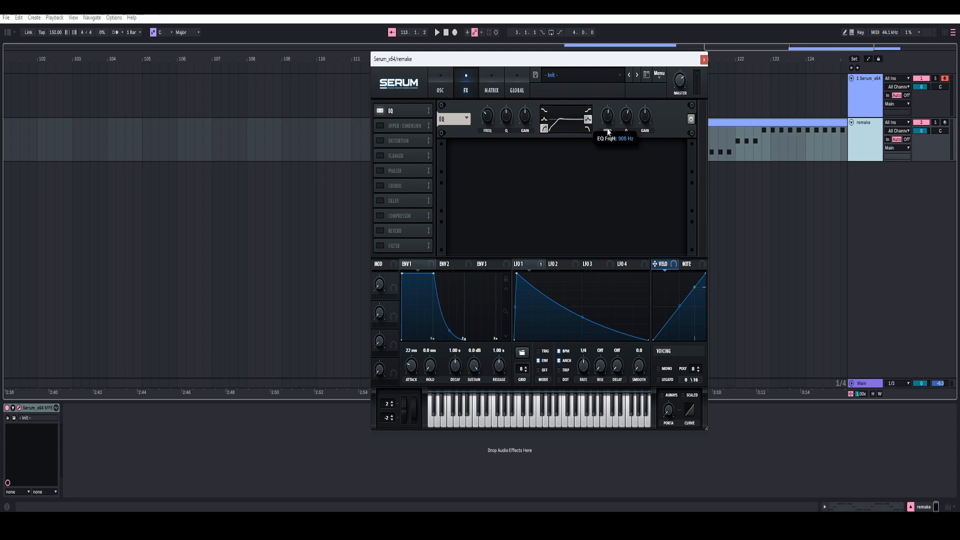
double_click(608, 116)
type("500")
key("Return")
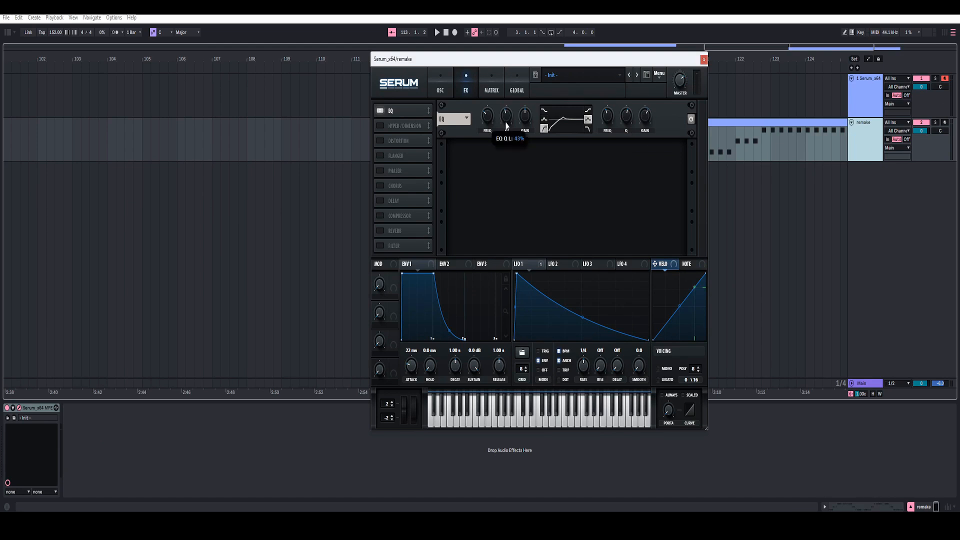
Step: Turn on the chorus directly after the EQ, with feedback at 40 and the low-pass filter at 443
left_click(378, 185)
left_click_drag(380, 186, 398, 125)
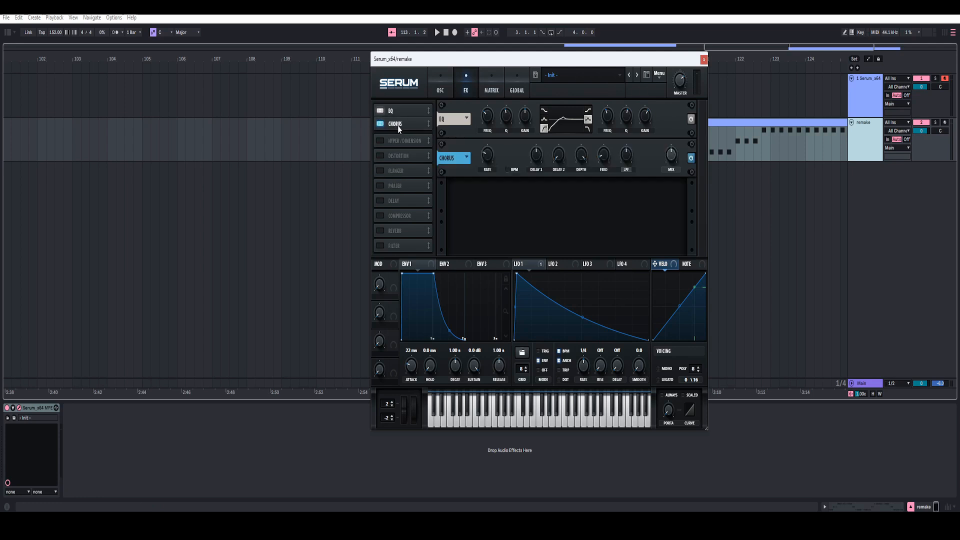
double_click(605, 152)
type("40")
key("Return")
double_click(626, 156)
type("443")
key("Return")
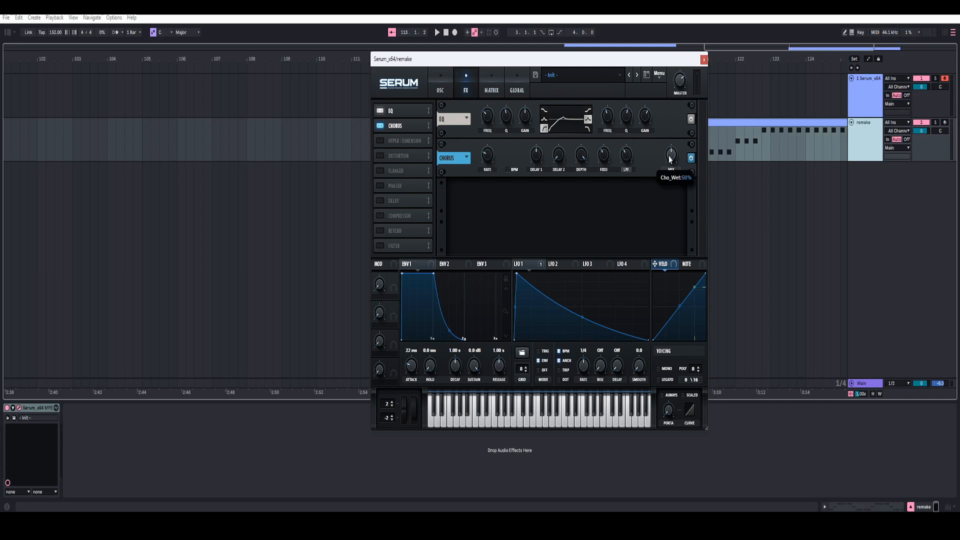
Step: Turn on the delay, set its feedback to 45, and switch it to ping-pong mode
left_click(381, 201)
double_click(486, 195)
type("45")
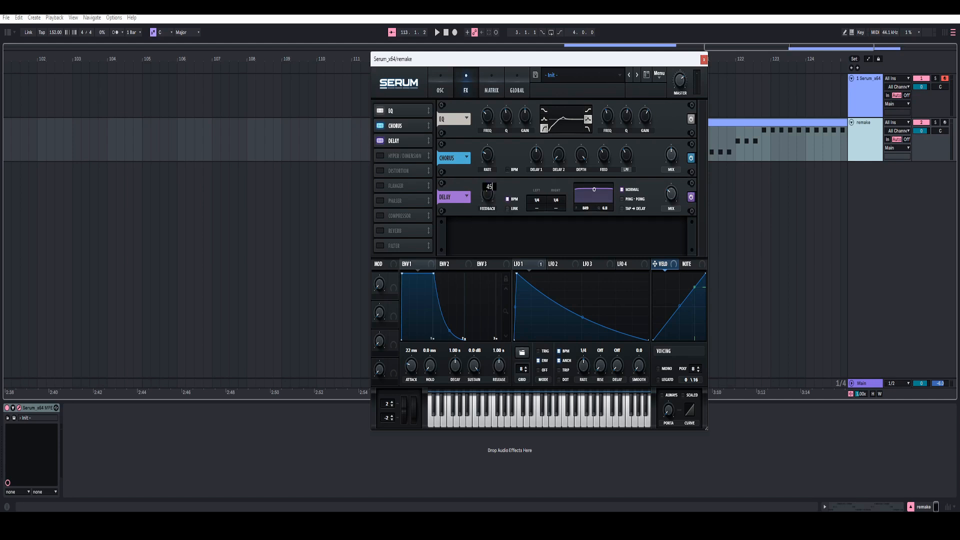
key("Return")
left_click(624, 200)
Step: Narrow the delay's filter band, set its time to 1/8 and its mix to 46%, and audition the clip
left_click_drag(594, 199, 597, 210)
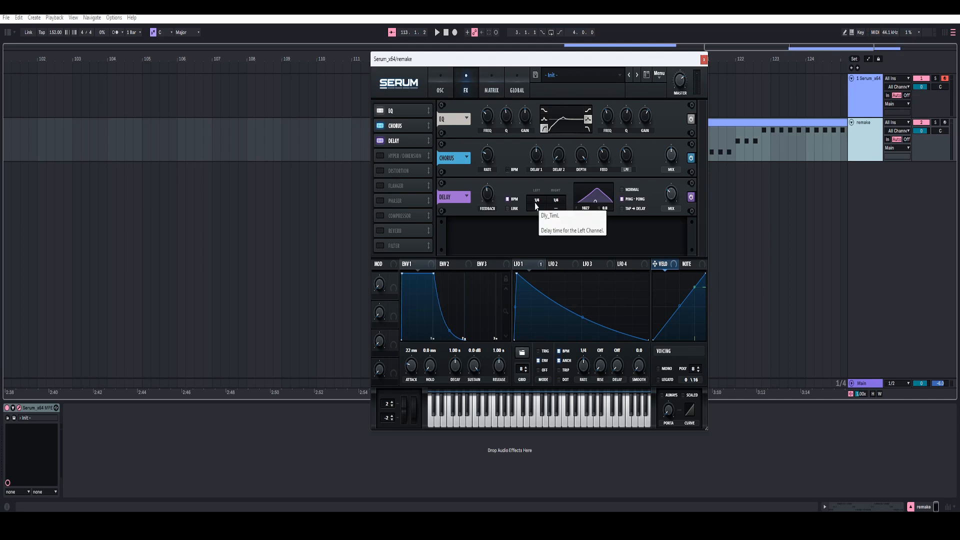
left_click_drag(536, 206, 536, 210)
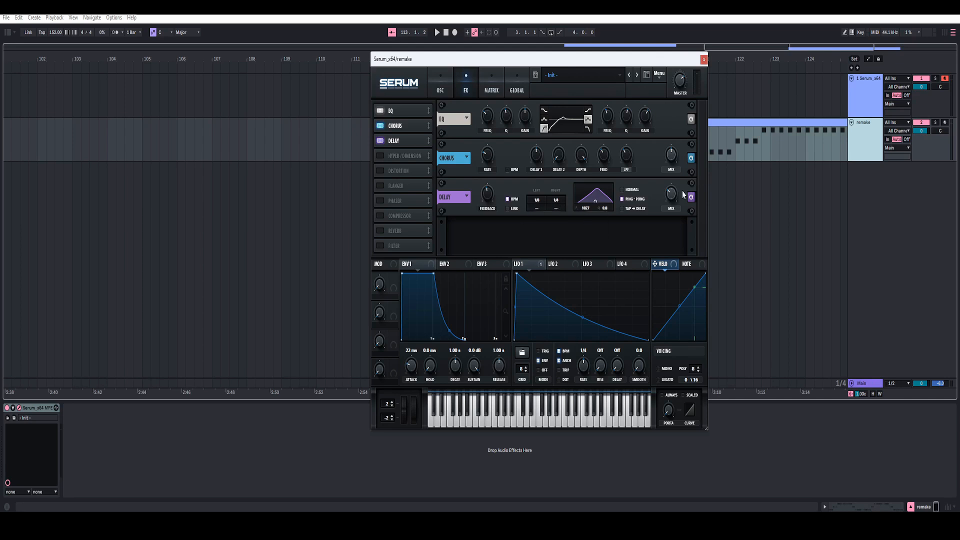
left_click_drag(674, 192, 676, 185)
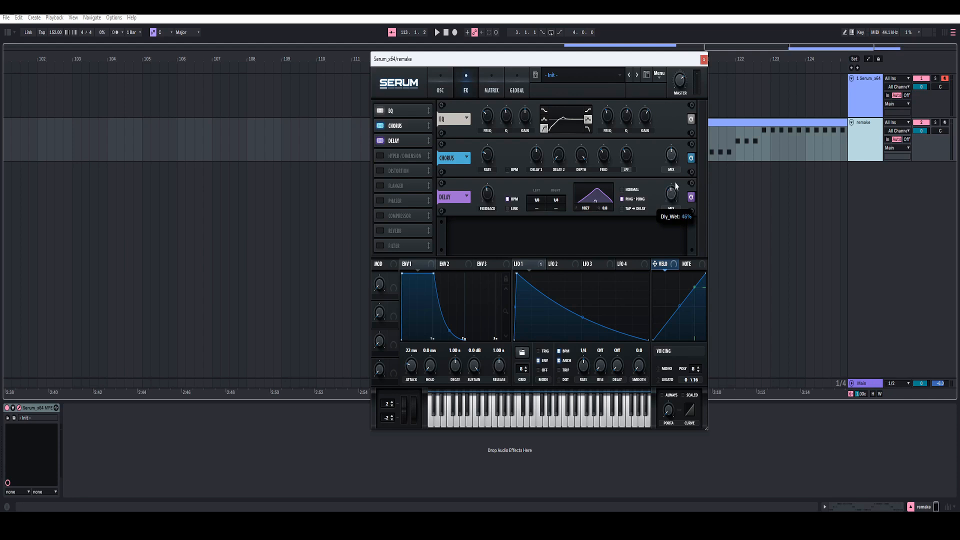
key("space")
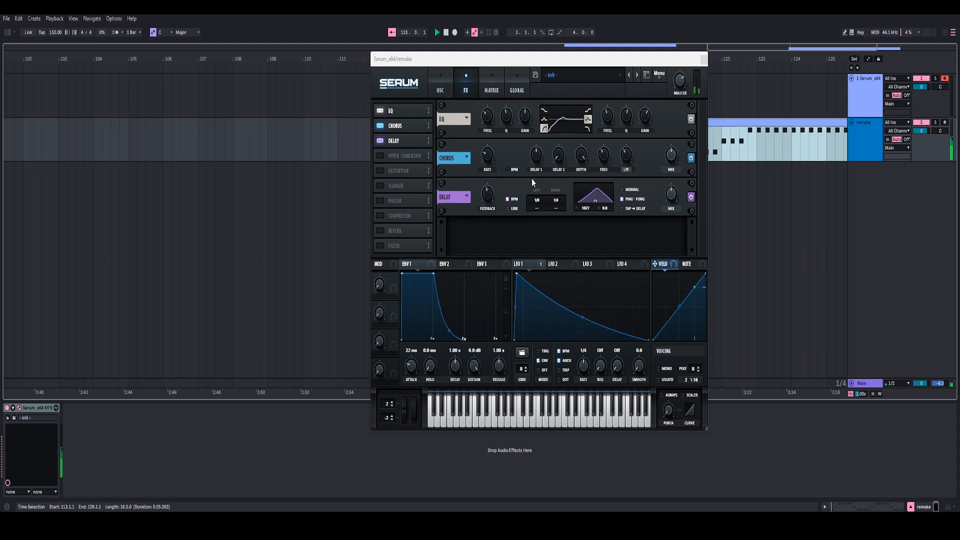
Step: Turn on the hall reverb directly after the delay, adjust its size and mix, and raise the master volume
left_click(380, 231)
left_click_drag(380, 234, 398, 159)
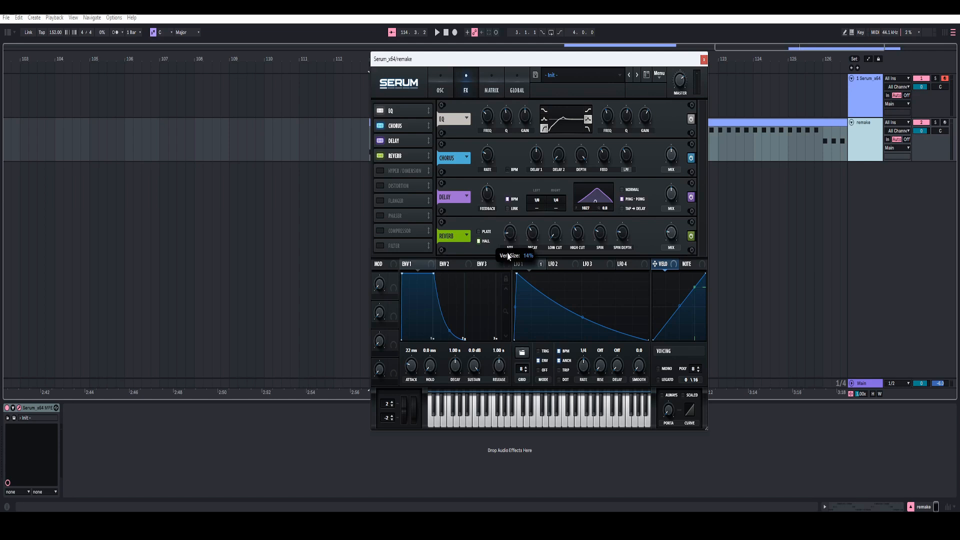
left_click_drag(507, 256, 533, 258)
left_click_drag(672, 237, 677, 226)
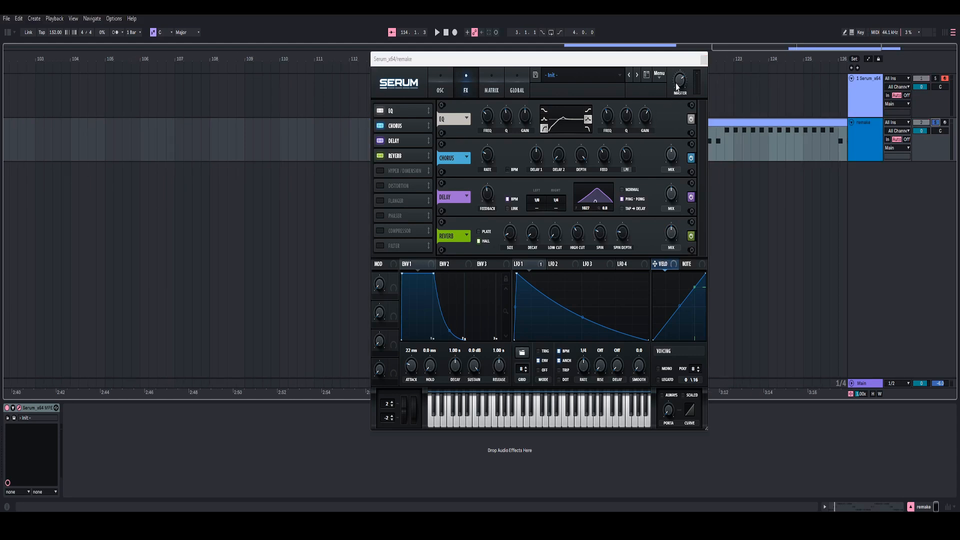
left_click_drag(679, 83, 692, 44)
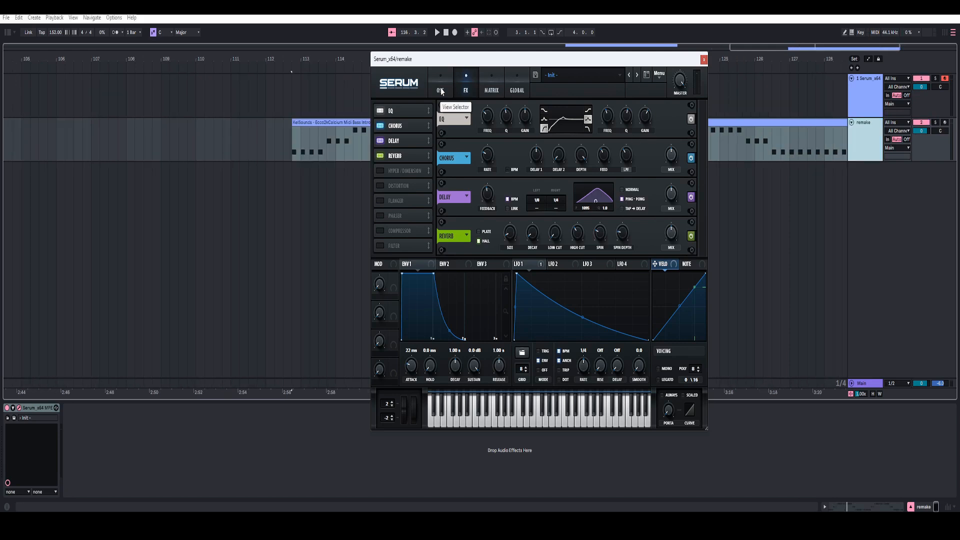
Step: Return to the oscillator page and select the whole remake MIDI clip from bar 113 to 129
left_click(441, 91)
left_click(323, 150)
left_click_drag(331, 125, 339, 126)
left_click(248, 115)
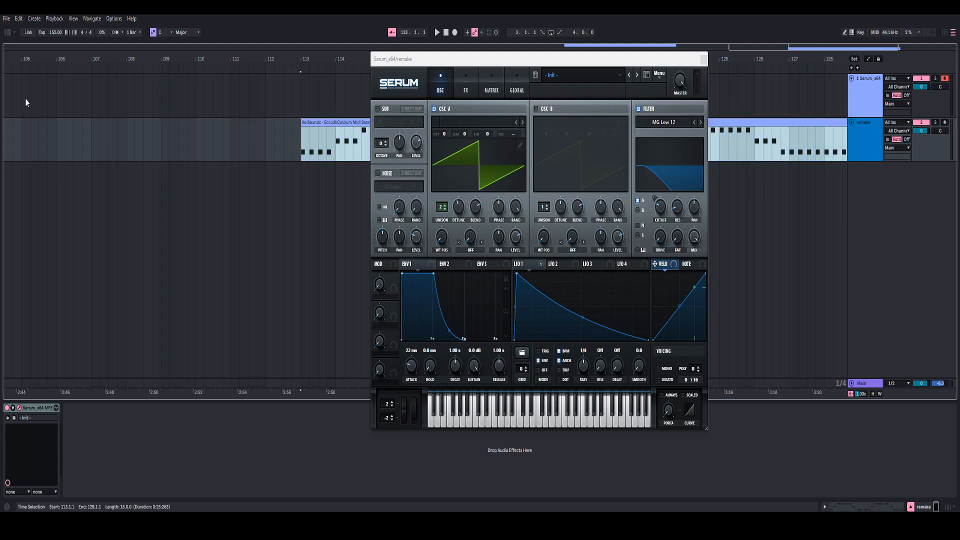
Step: Add a Utility audio effect after Serum on the remake track, with its gain at 5.00 dB
left_click(8, 32)
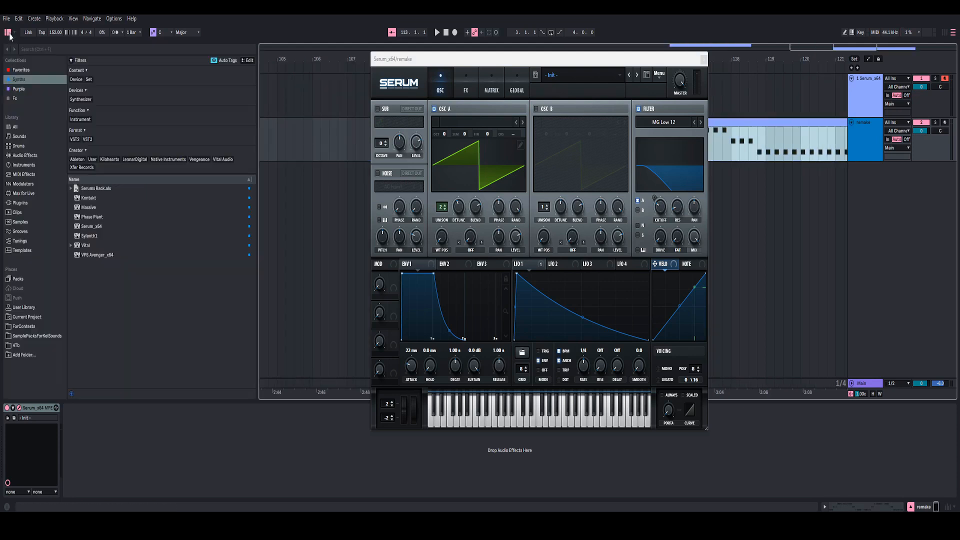
left_click(26, 156)
left_click(219, 95)
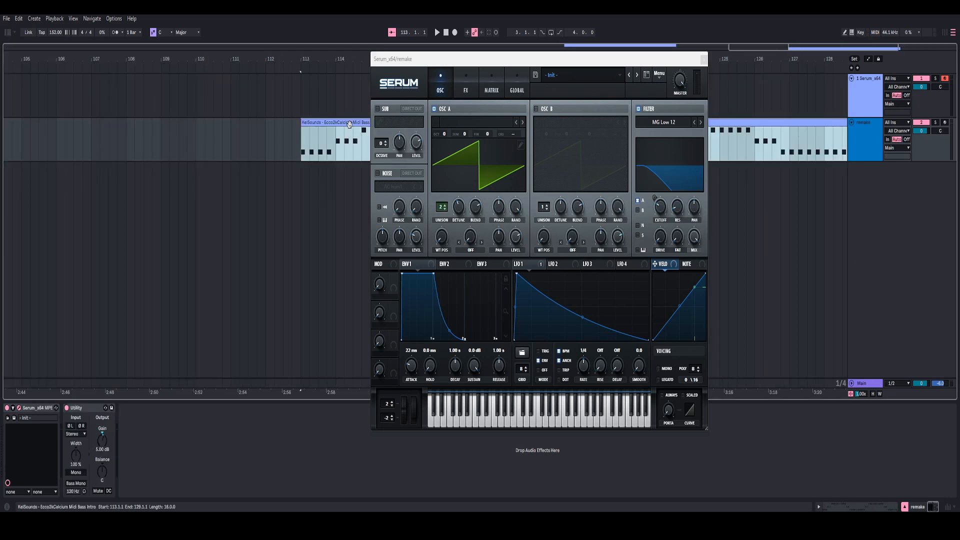
Step: Play the remake clip from bar 113 and review the synth's effects and oscillator pages during playback
key("space")
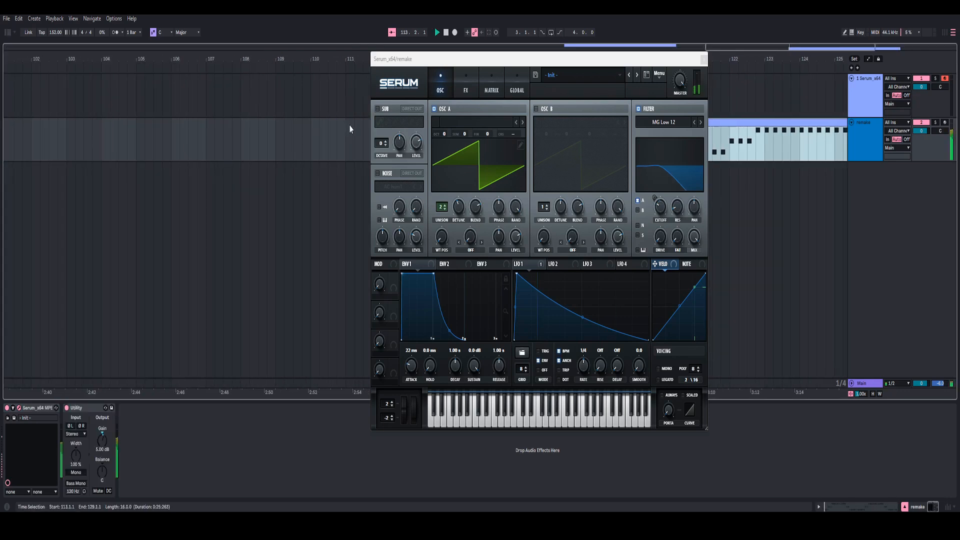
left_click(468, 79)
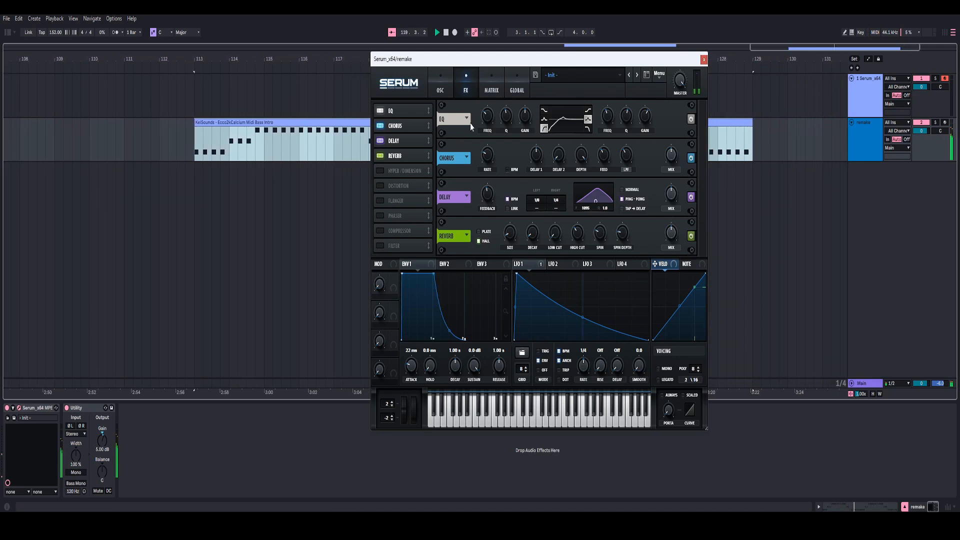
left_click(440, 90)
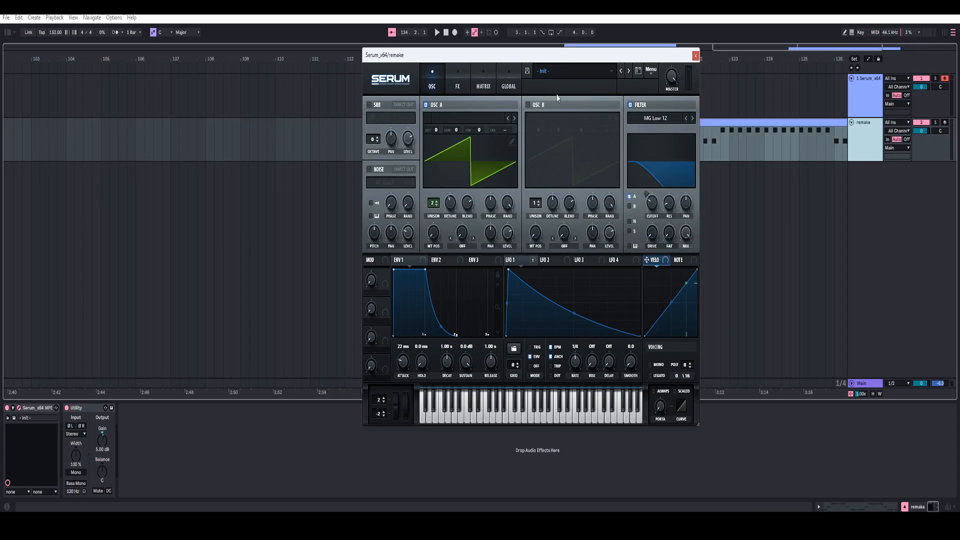